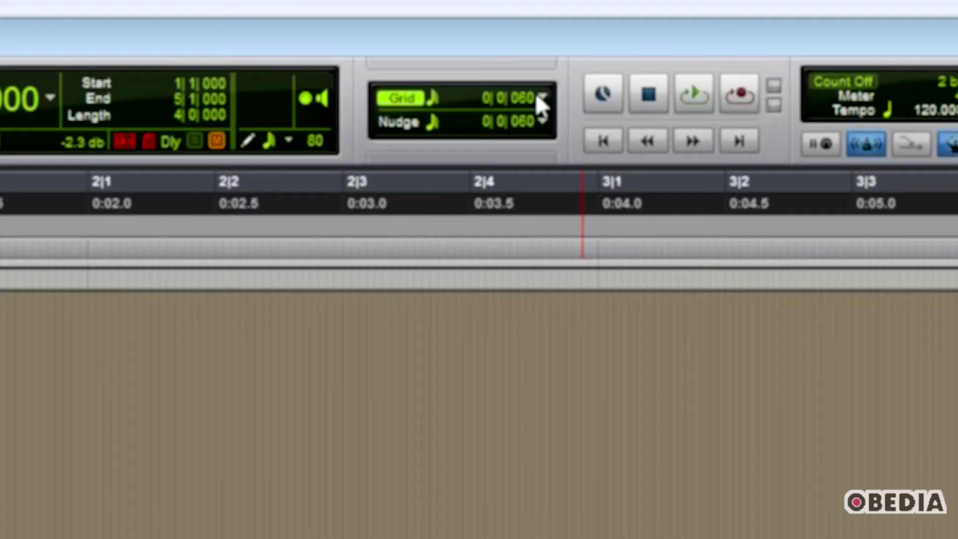
# Show the edit Grid note values, currently set to 1/64 note, above the drum clip
pyautogui.click(531, 51)
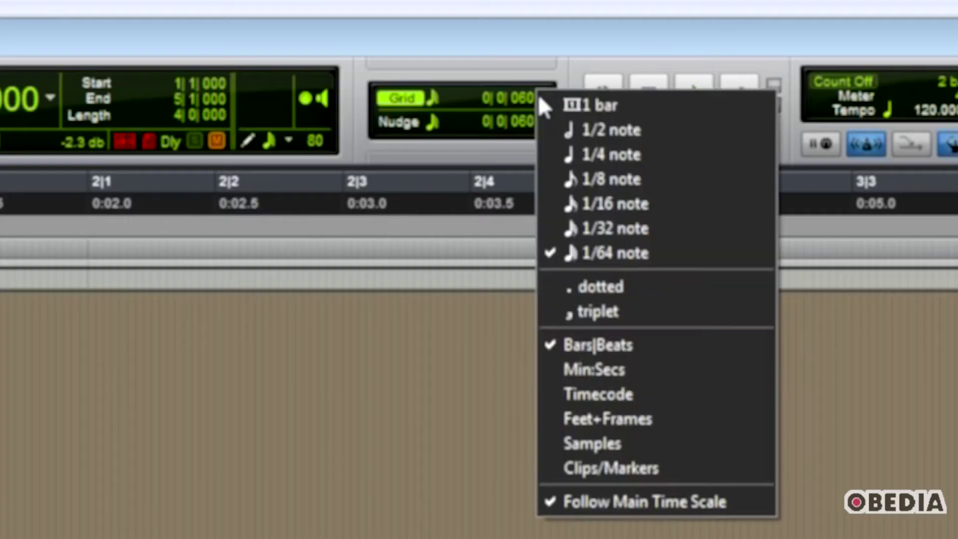
# Set the grid to 1/4 note and open the Event Operations Quantize window, centred over the clip
pyautogui.click(567, 153)
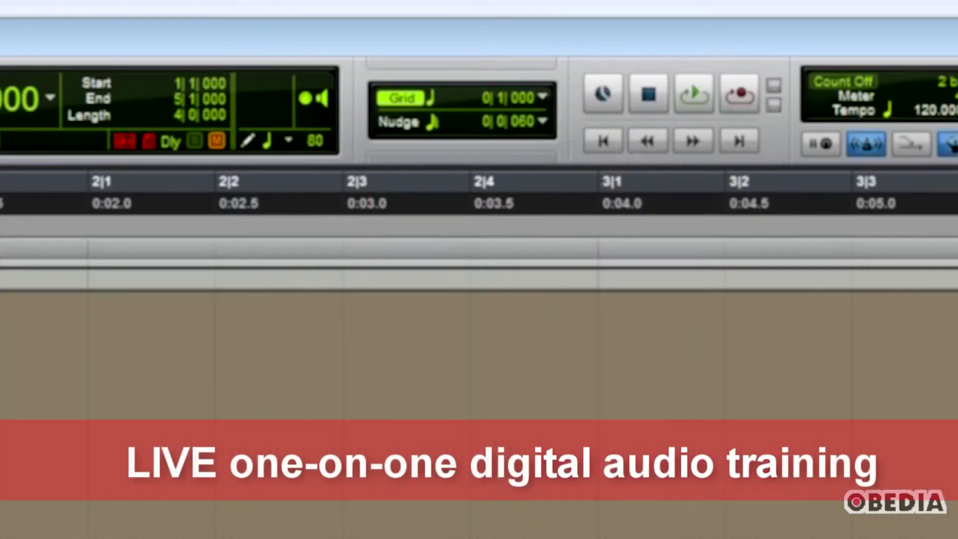
pyautogui.click(255, 39)
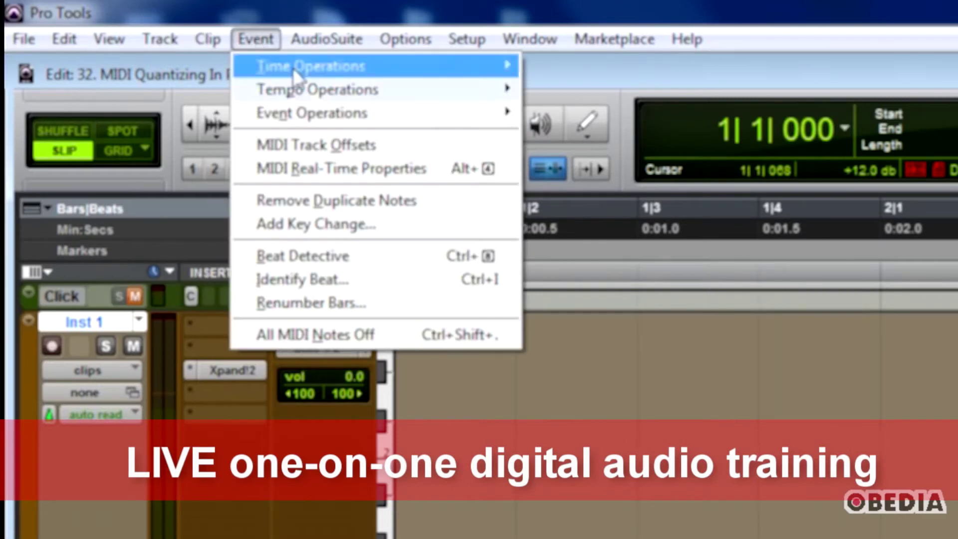
pyautogui.moveTo(362, 120)
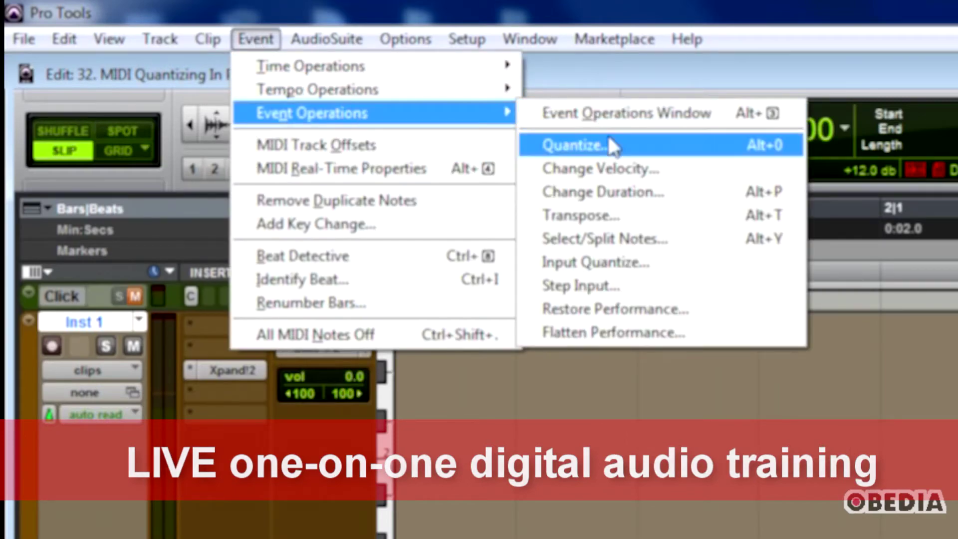
pyautogui.click(619, 144)
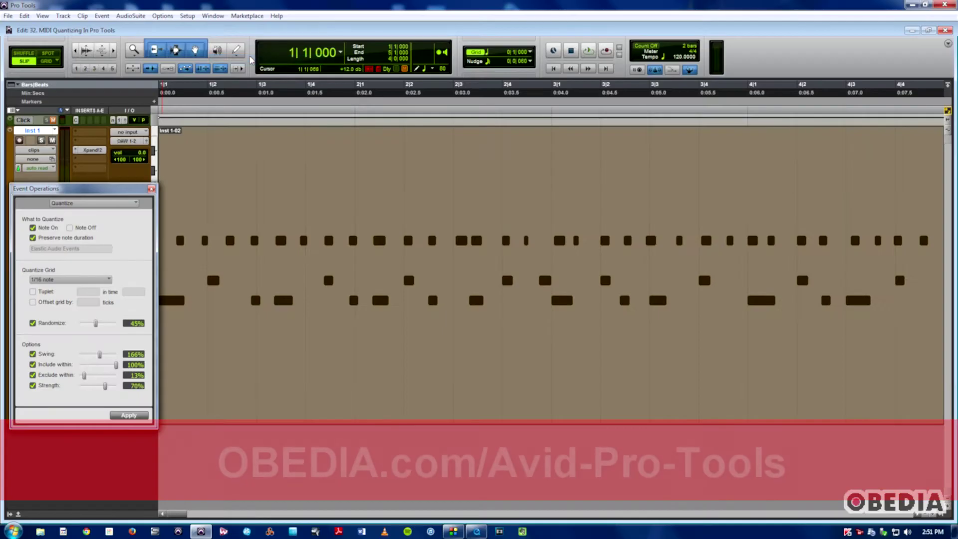
pyautogui.moveTo(122, 190); pyautogui.dragTo(546, 266)
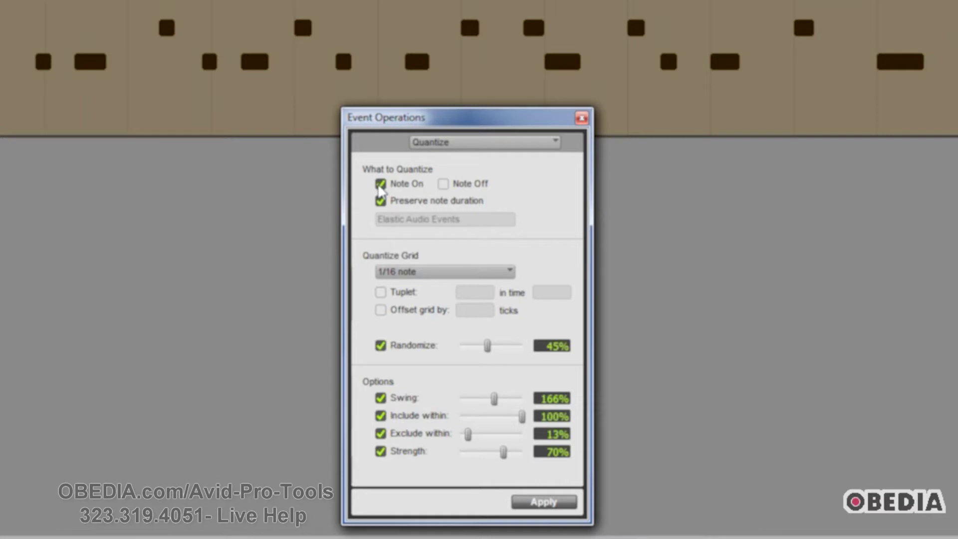
pyautogui.click(444, 186)
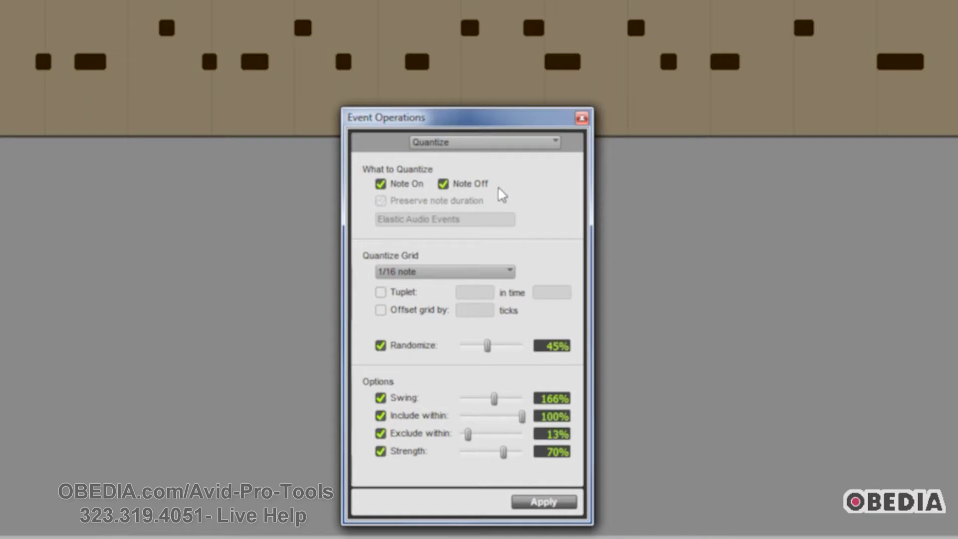
pyautogui.click(444, 184)
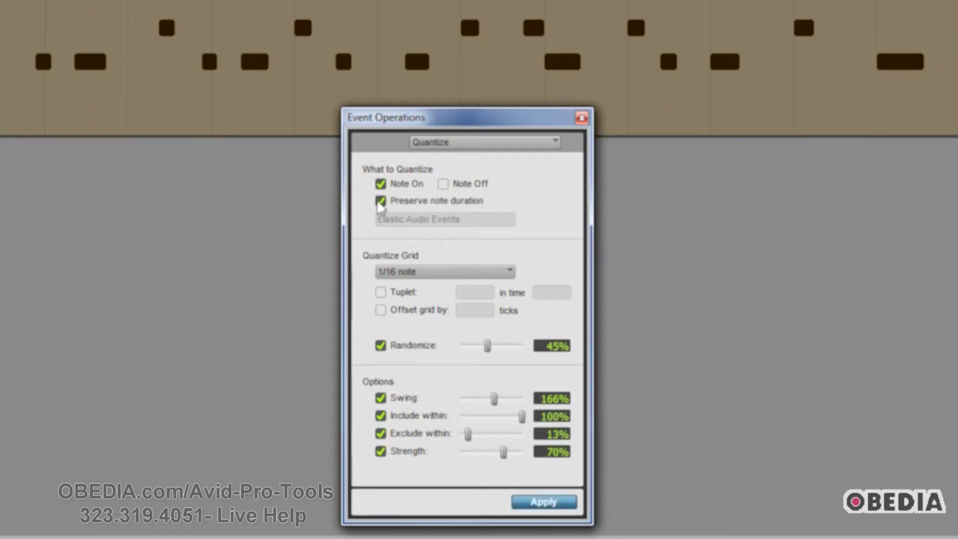
pyautogui.click(443, 184)
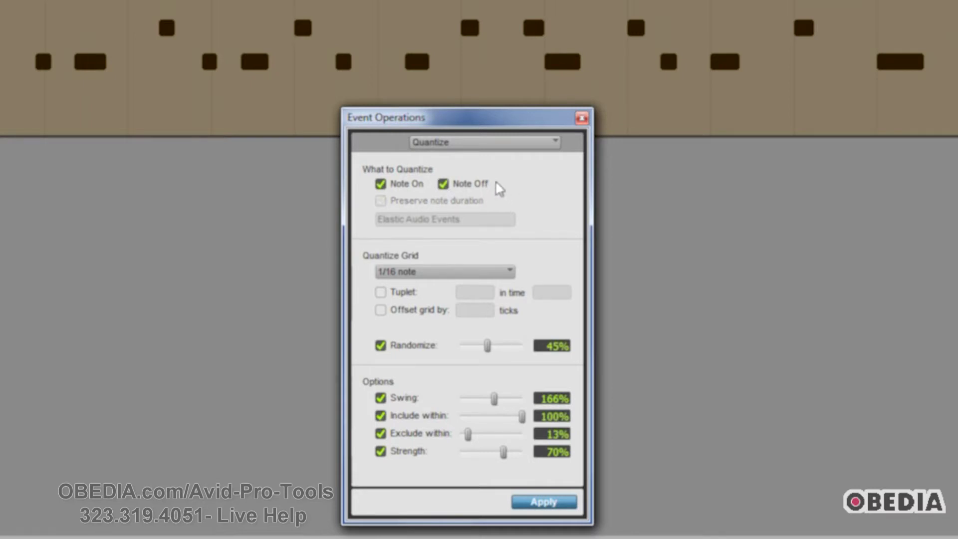
pyautogui.click(446, 185)
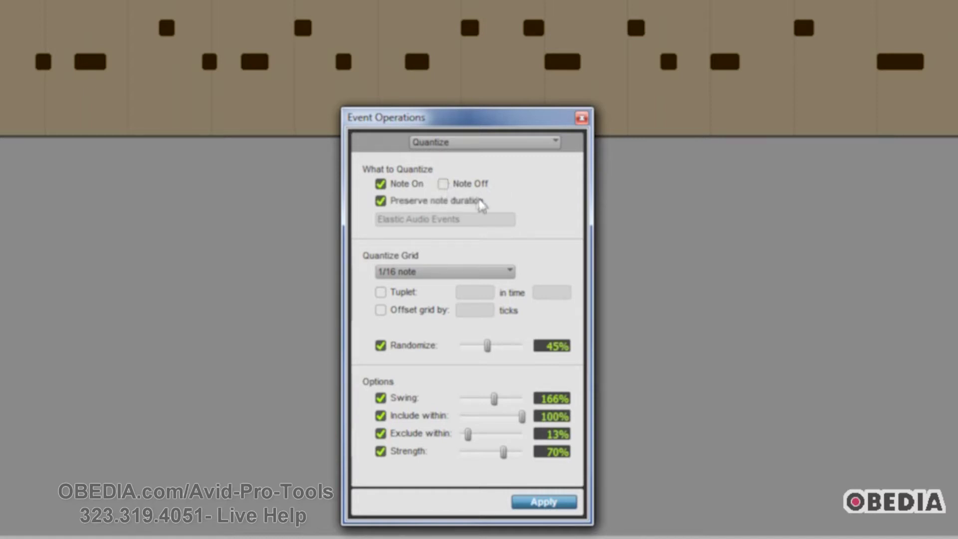
pyautogui.click(438, 274)
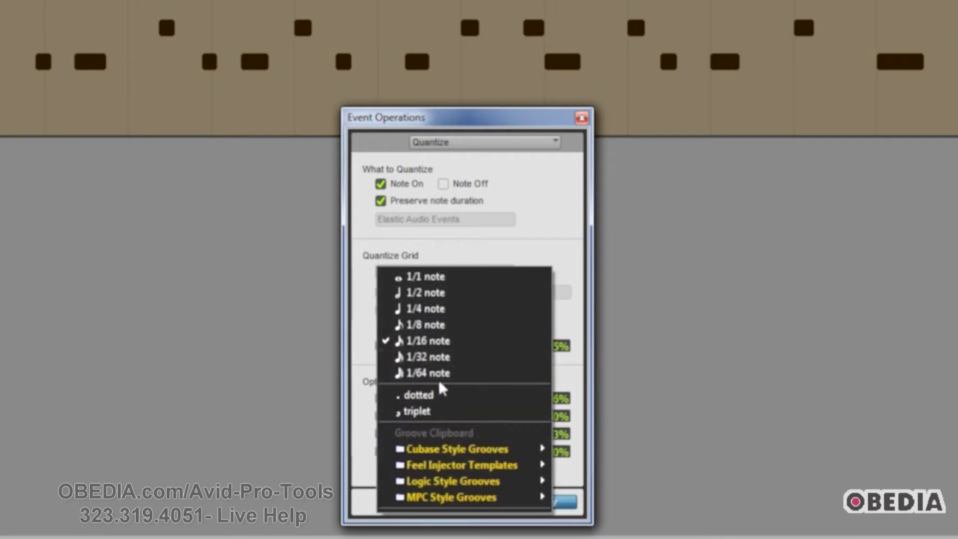
pyautogui.click(458, 341)
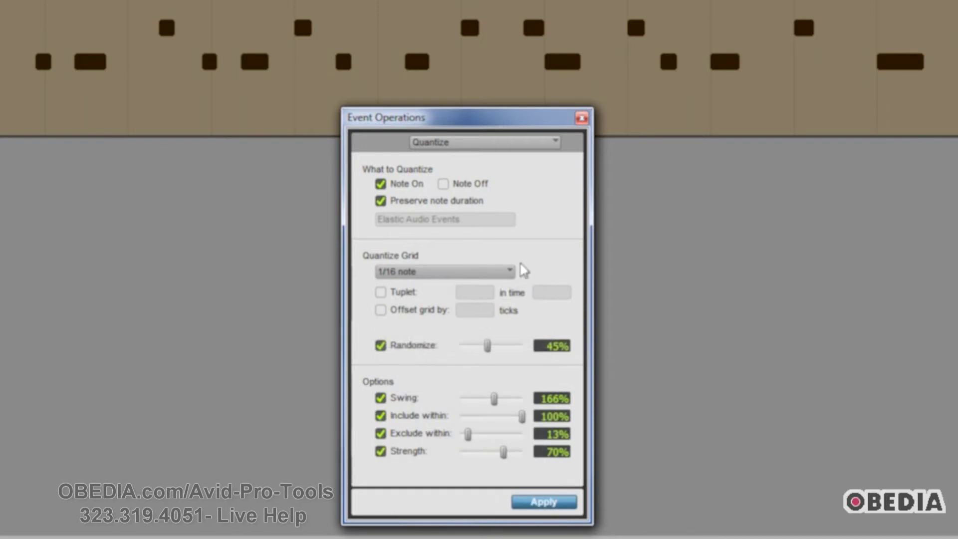
pyautogui.click(503, 270)
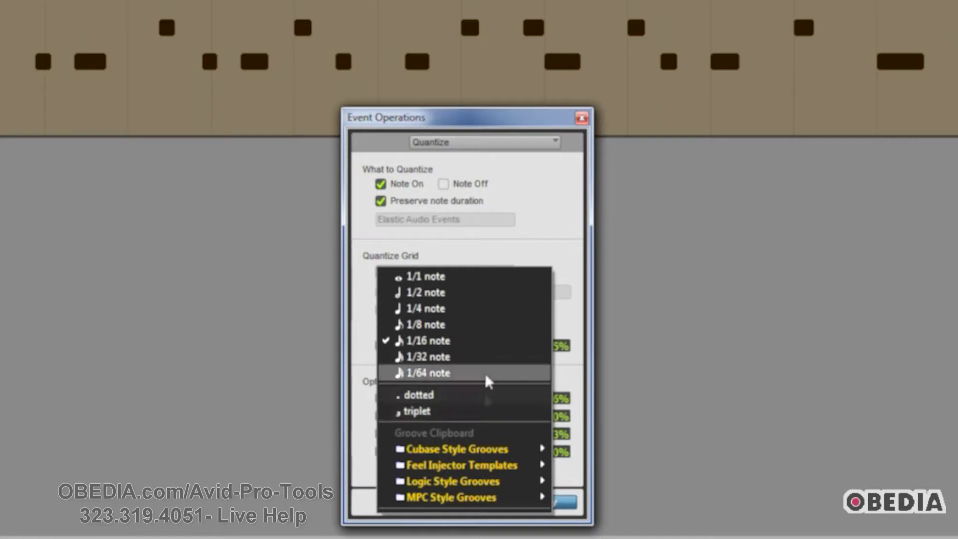
pyautogui.click(546, 253)
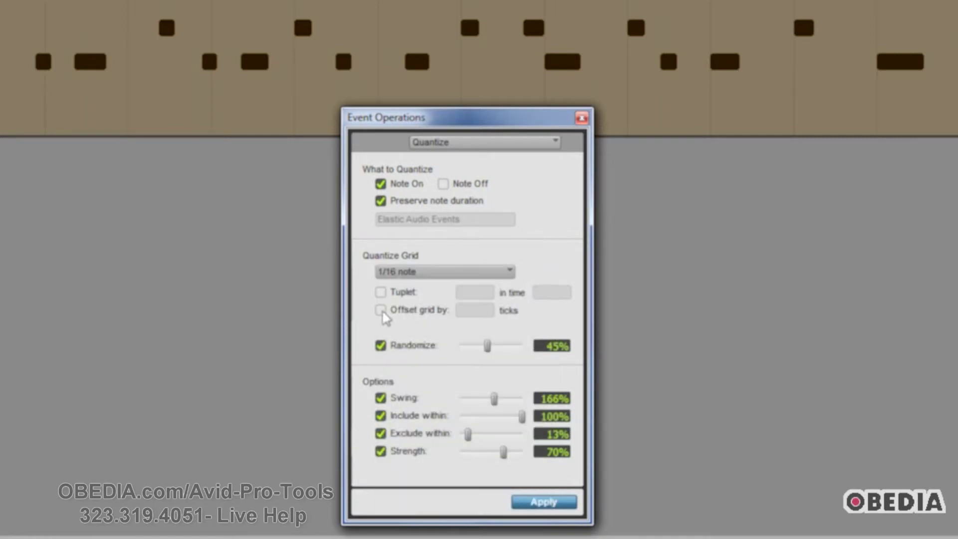
pyautogui.click(382, 294)
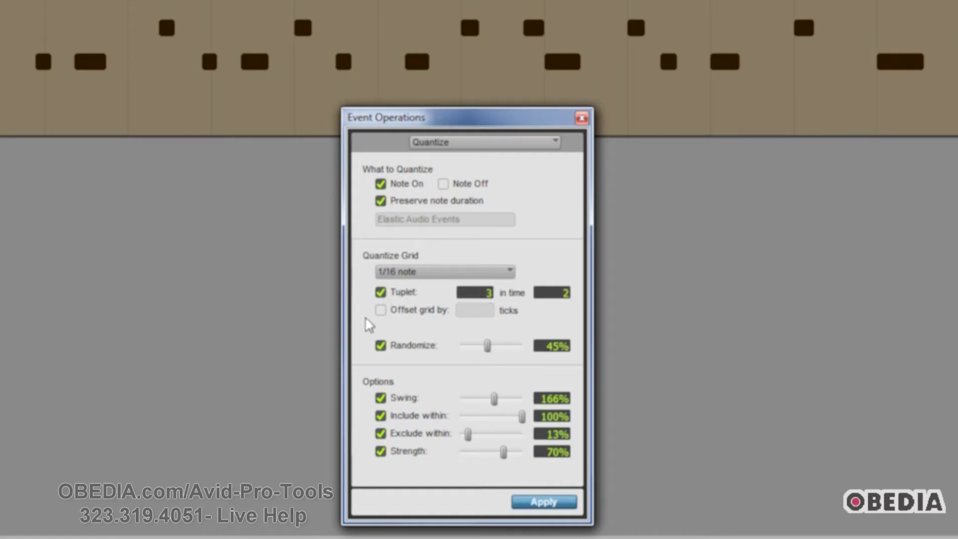
pyautogui.click(482, 295)
pyautogui.click(380, 292)
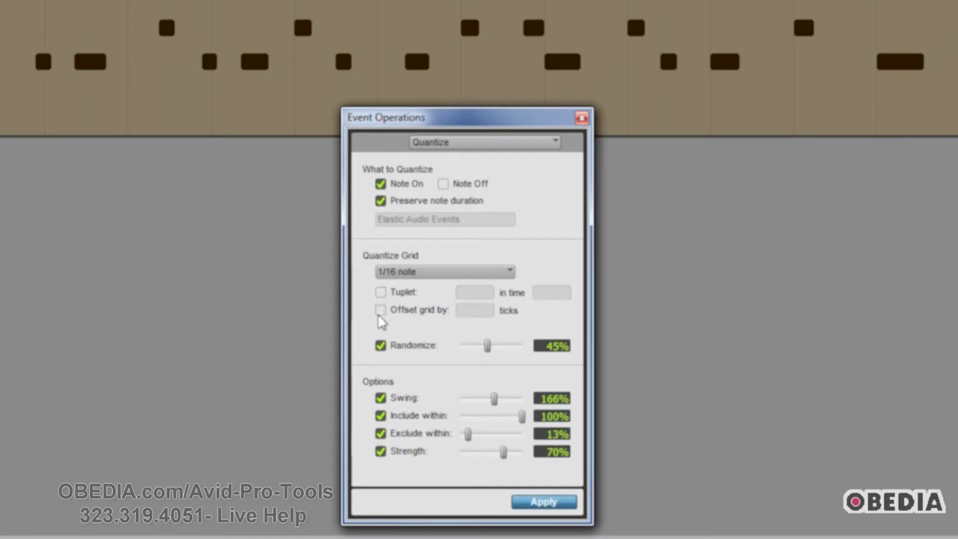
pyautogui.click(380, 310)
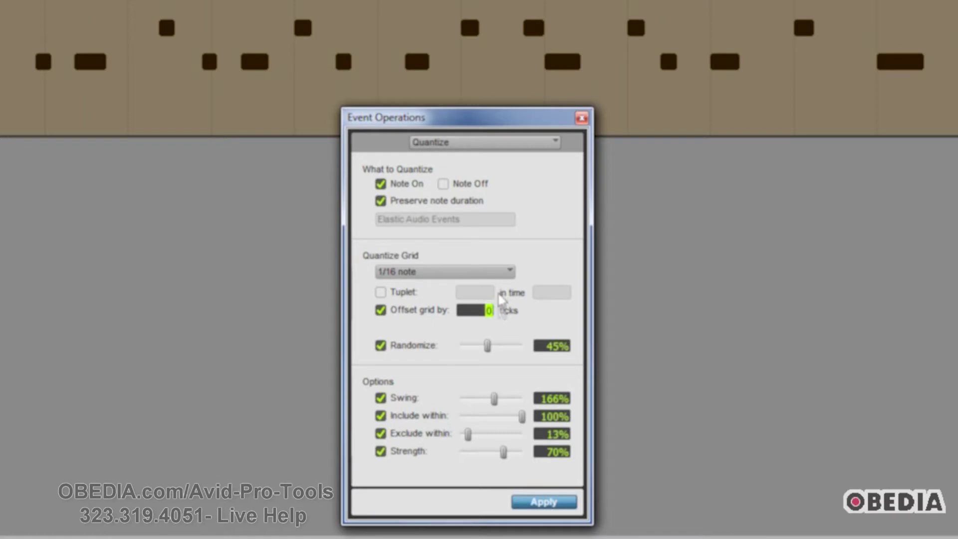
pyautogui.write('3-3')
pyautogui.press('Up')
pyautogui.click(380, 310)
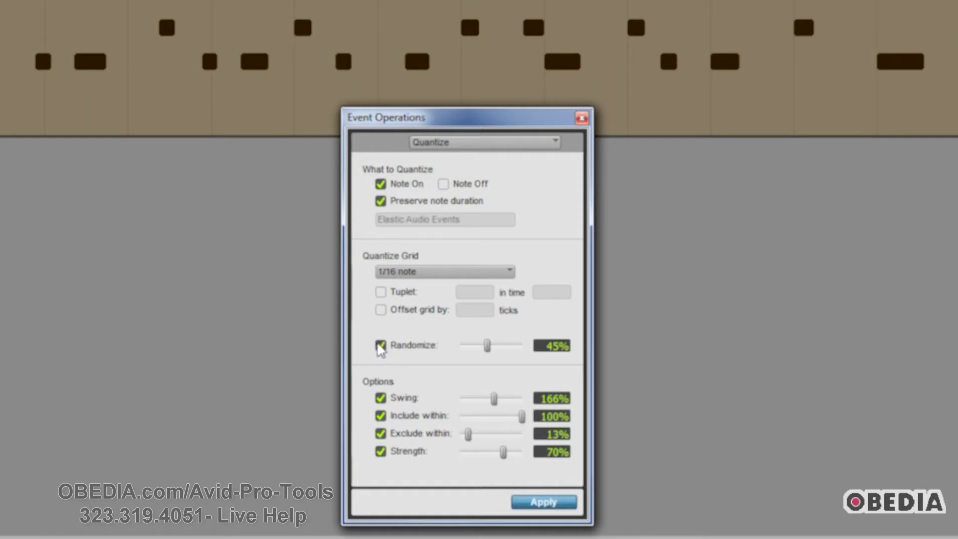
# Switch off Randomize in the Quantize window
pyautogui.click(381, 347)
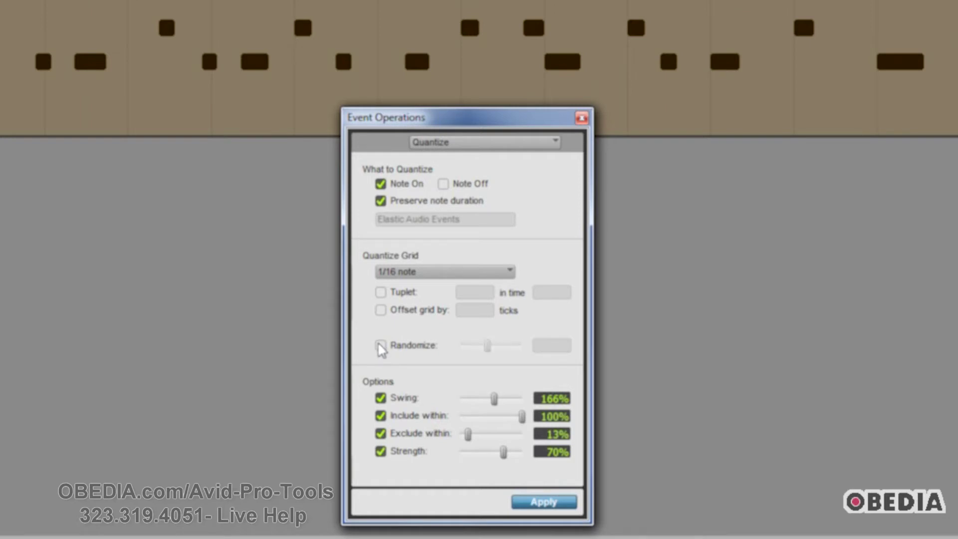
pyautogui.click(381, 346)
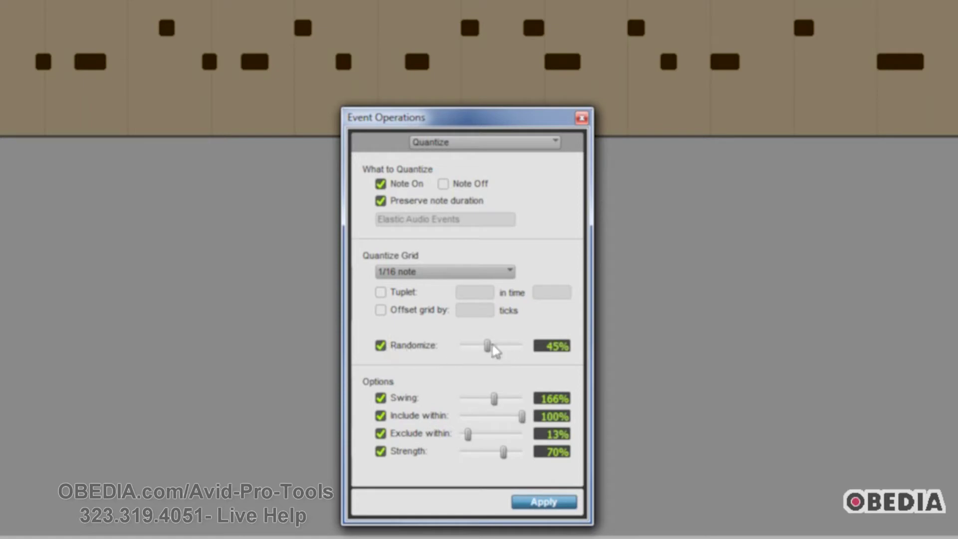
pyautogui.moveTo(487, 345); pyautogui.dragTo(489, 346)
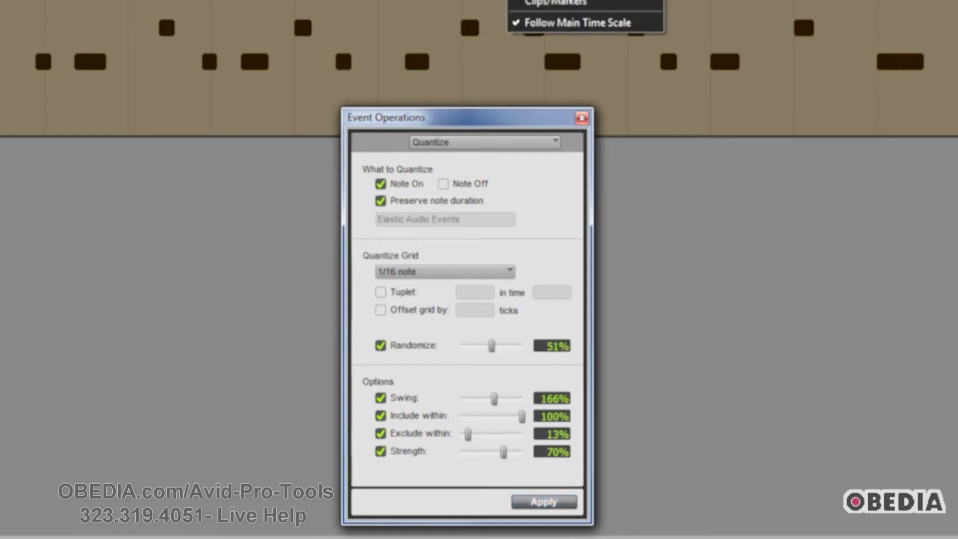
pyautogui.click(603, 43)
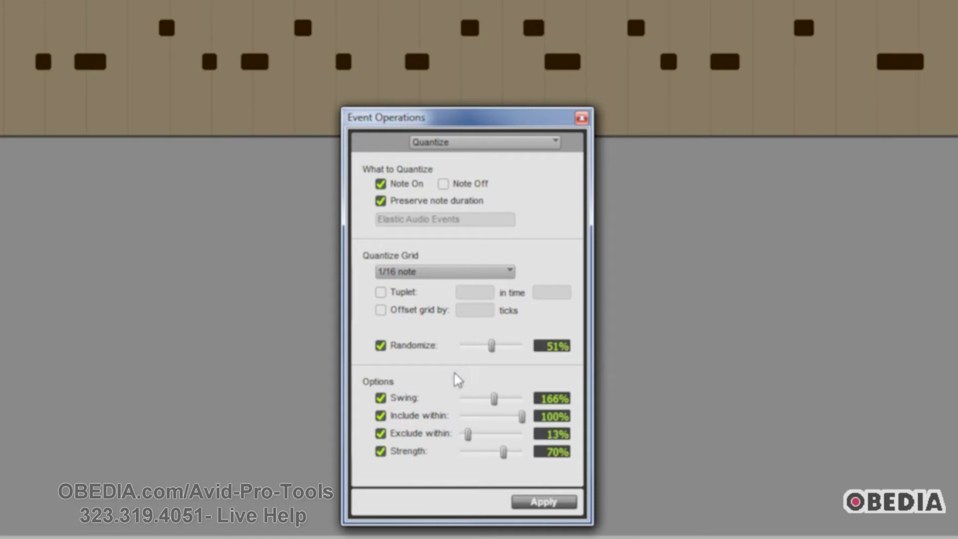
pyautogui.click(380, 346)
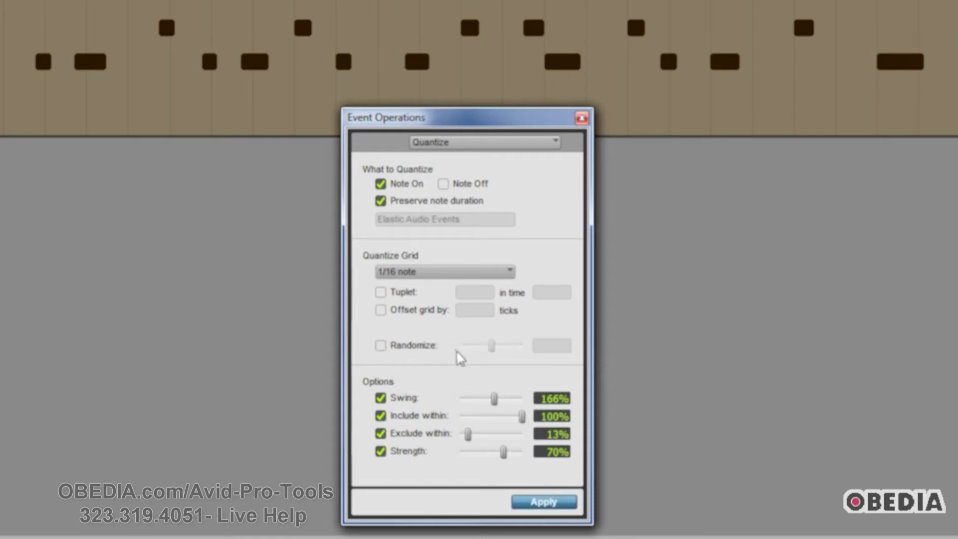
# Keep Swing enabled and drag it down from 166% to 99%
pyautogui.click(381, 399)
pyautogui.click(381, 398)
pyautogui.moveTo(496, 404); pyautogui.dragTo(479, 415)
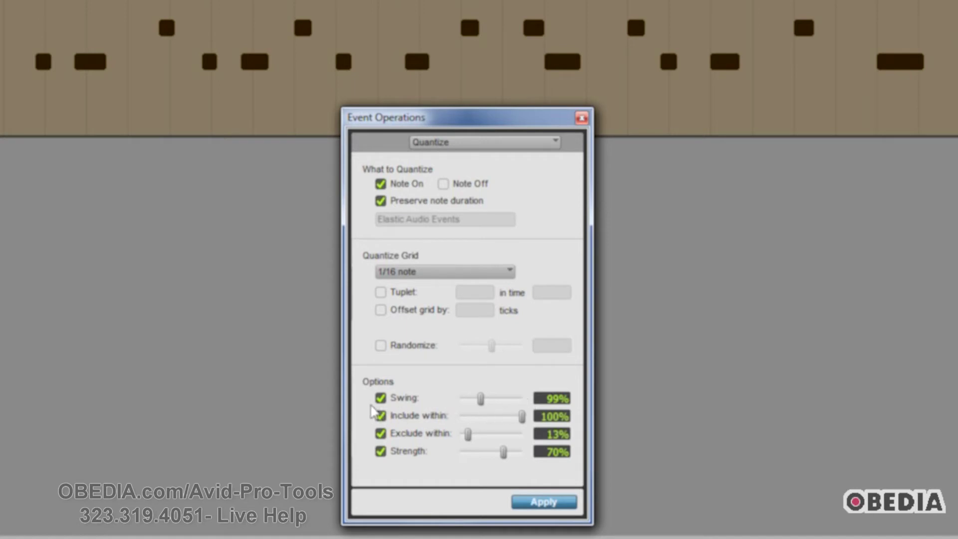
# Turn Swing off, lower Include within, and set Exclude within to 14%
pyautogui.click(383, 399)
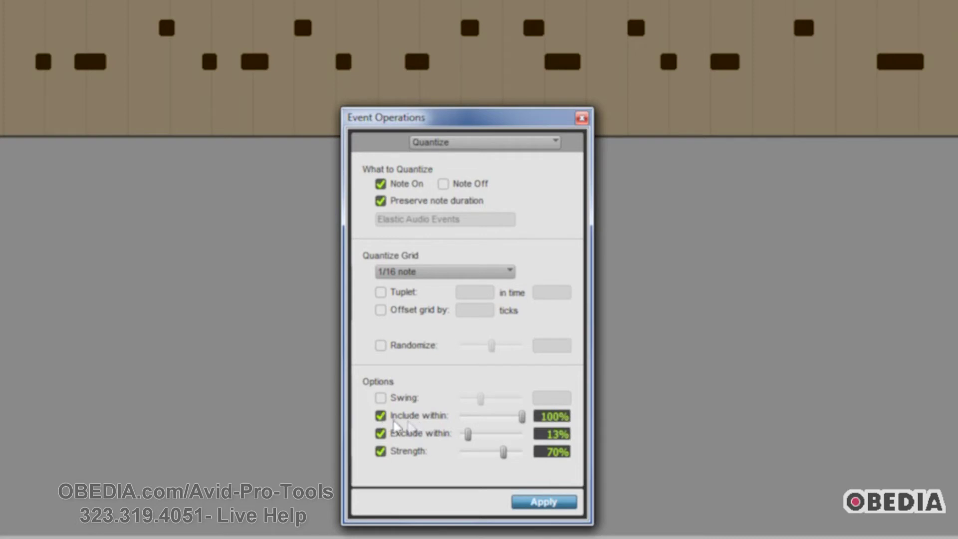
pyautogui.moveTo(522, 416); pyautogui.dragTo(464, 423)
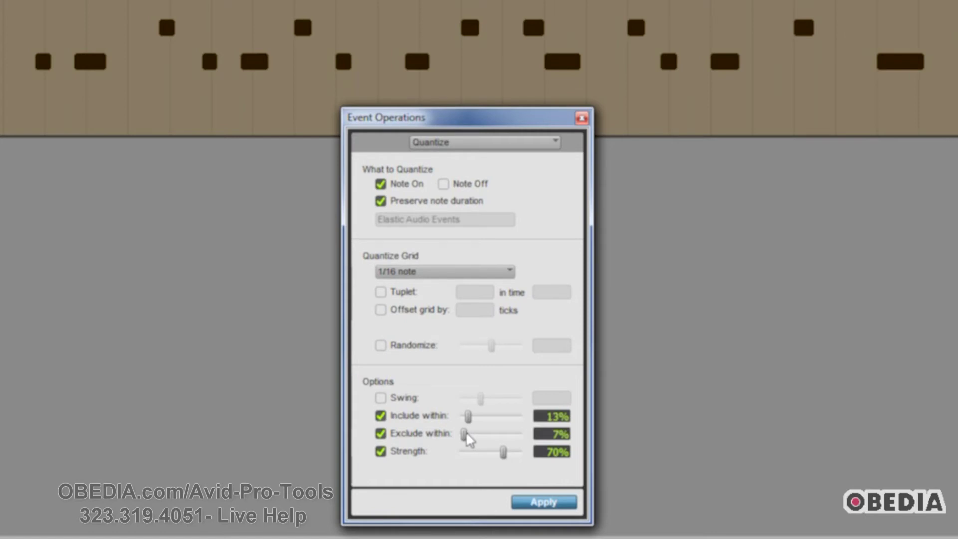
pyautogui.moveTo(464, 433); pyautogui.dragTo(466, 434)
pyautogui.click(381, 433)
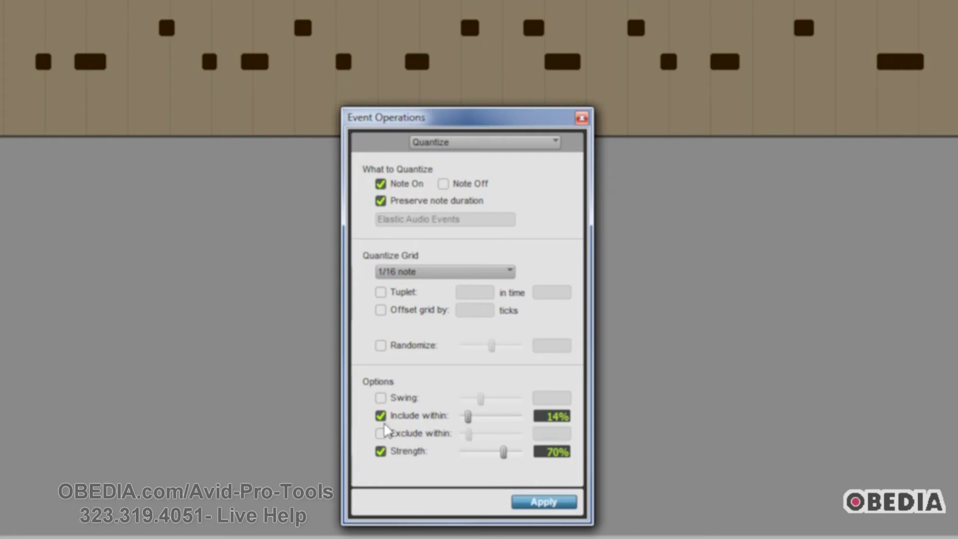
pyautogui.click(381, 433)
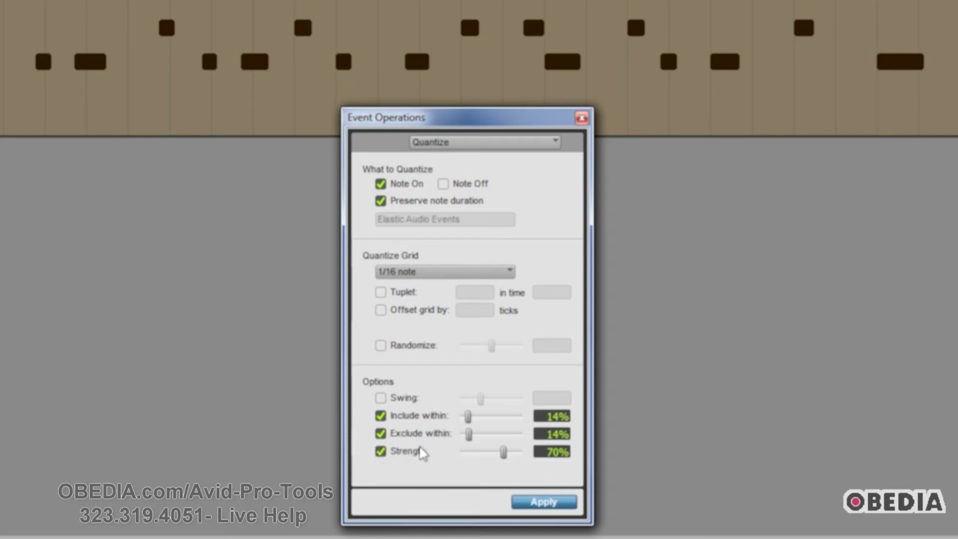
# Set Strength to 87%, then uncheck Exclude within, Include within and Strength
pyautogui.moveTo(504, 454)
pyautogui.mouseDown()
pyautogui.moveTo(490, 456)
pyautogui.moveTo(507, 456)
pyautogui.mouseUp()
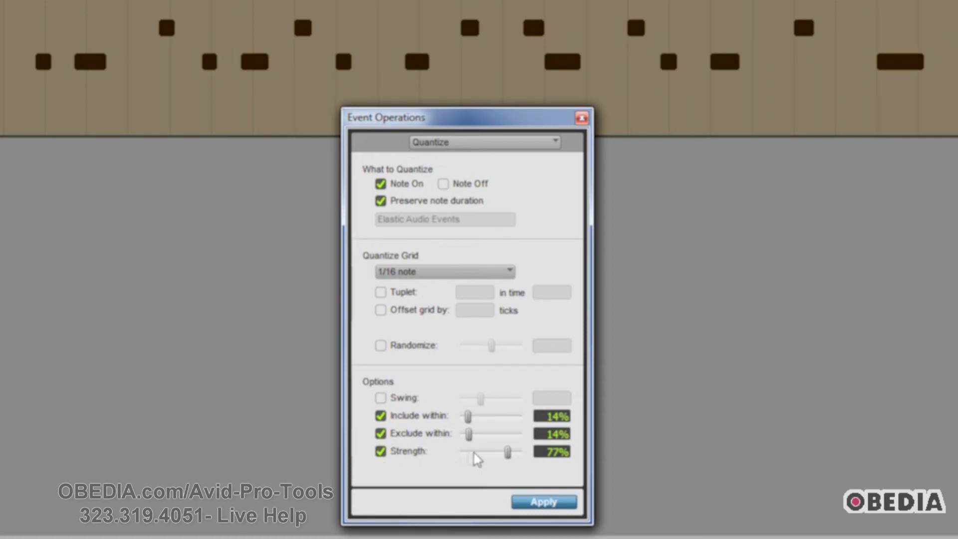
pyautogui.moveTo(503, 454); pyautogui.dragTo(516, 455)
pyautogui.click(381, 433)
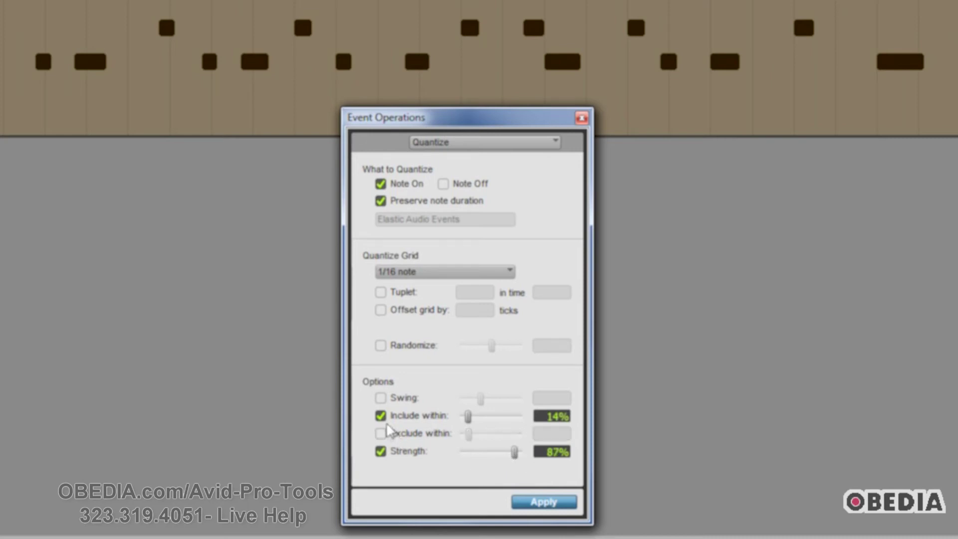
pyautogui.click(383, 417)
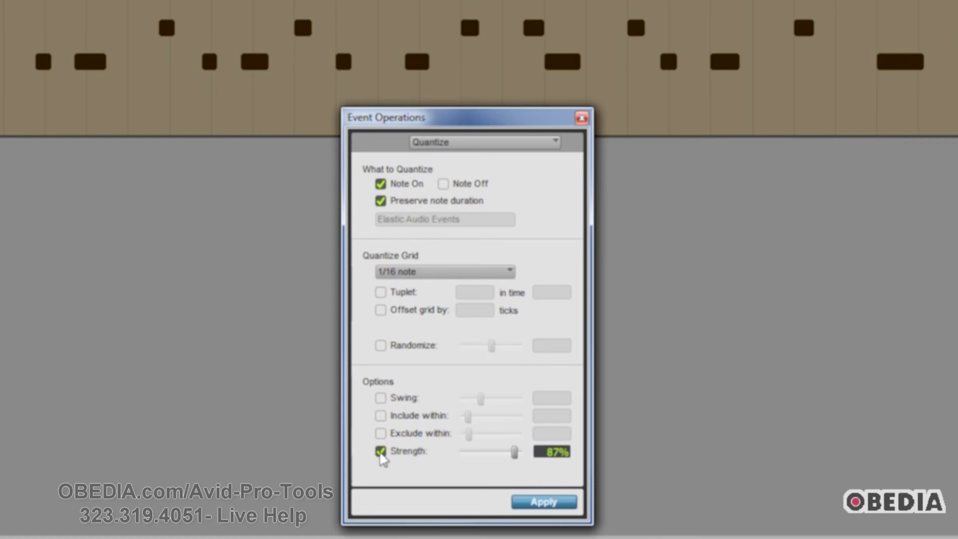
pyautogui.click(381, 451)
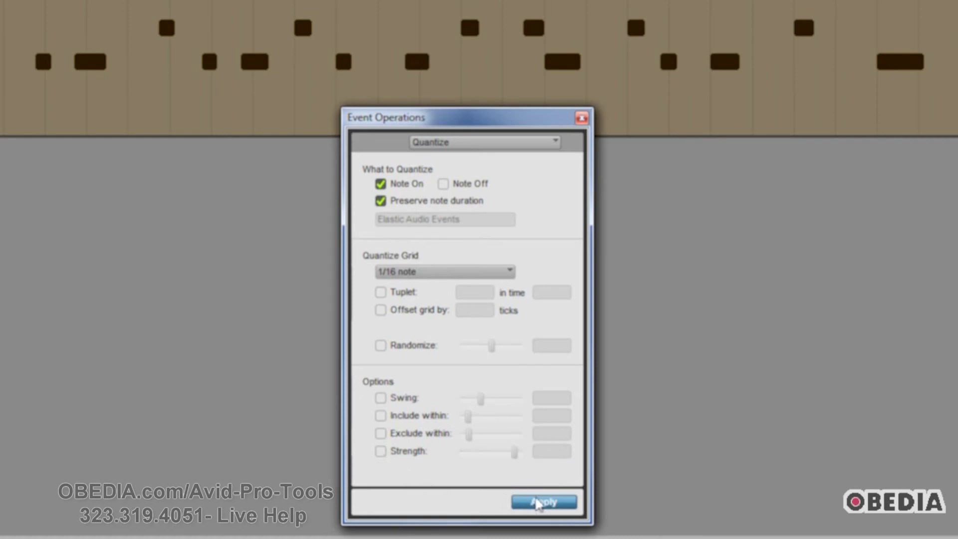
# Apply a plain 1/16 quantize, undo it, then reapply with Exclude within at 14%
pyautogui.click(537, 503)
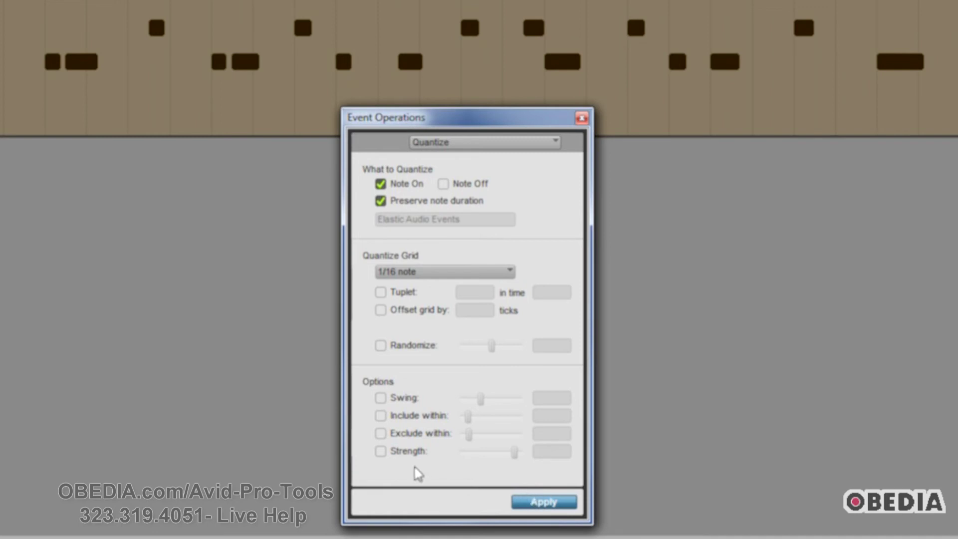
pyautogui.hotkey('ctrl', 'z')
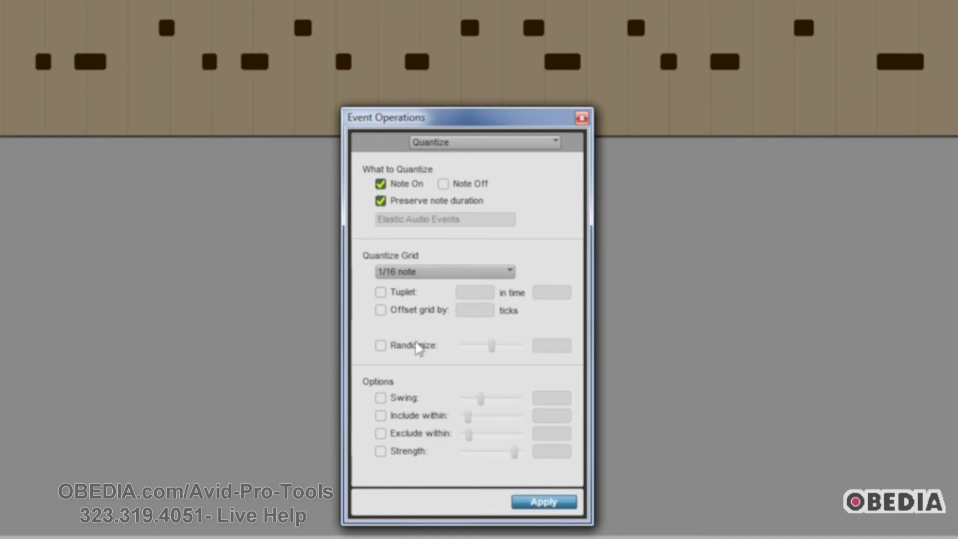
pyautogui.click(381, 433)
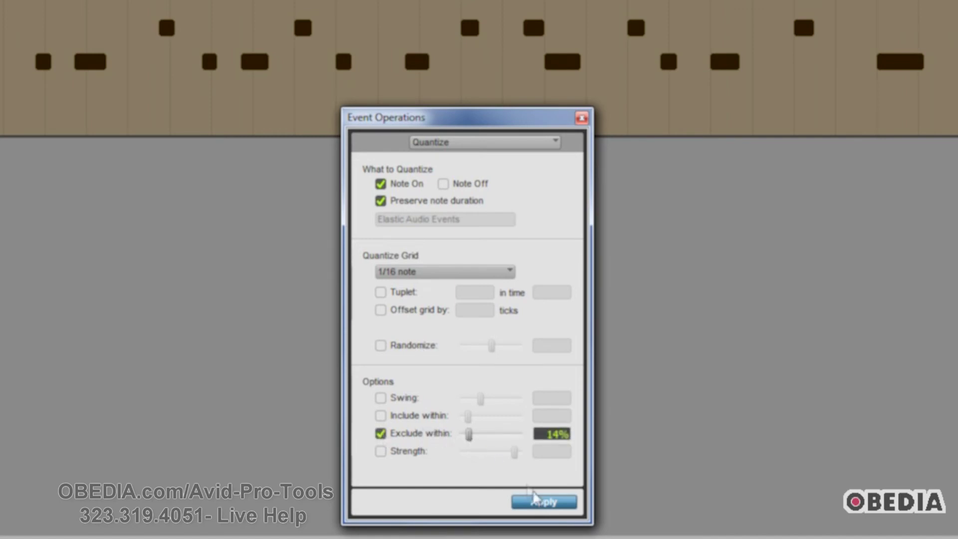
pyautogui.click(537, 504)
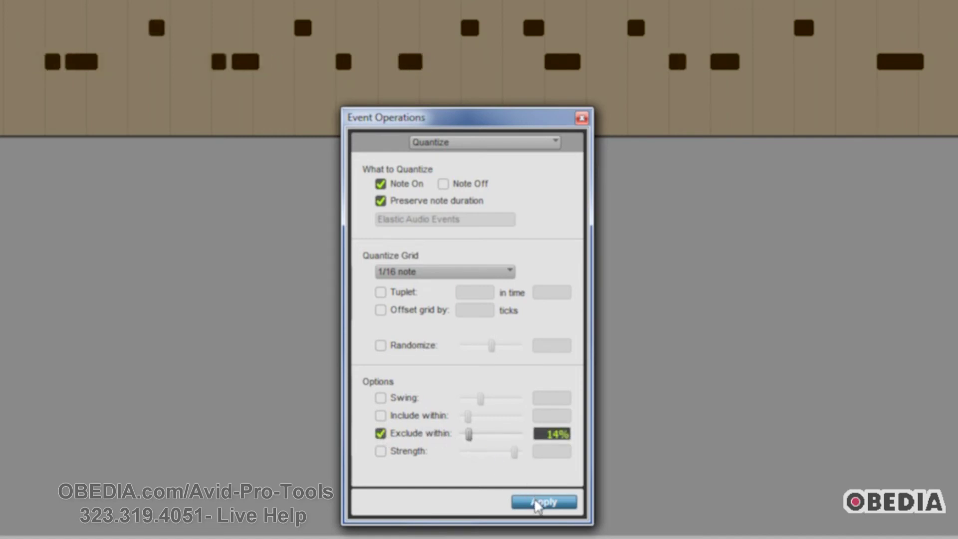
pyautogui.click(538, 503)
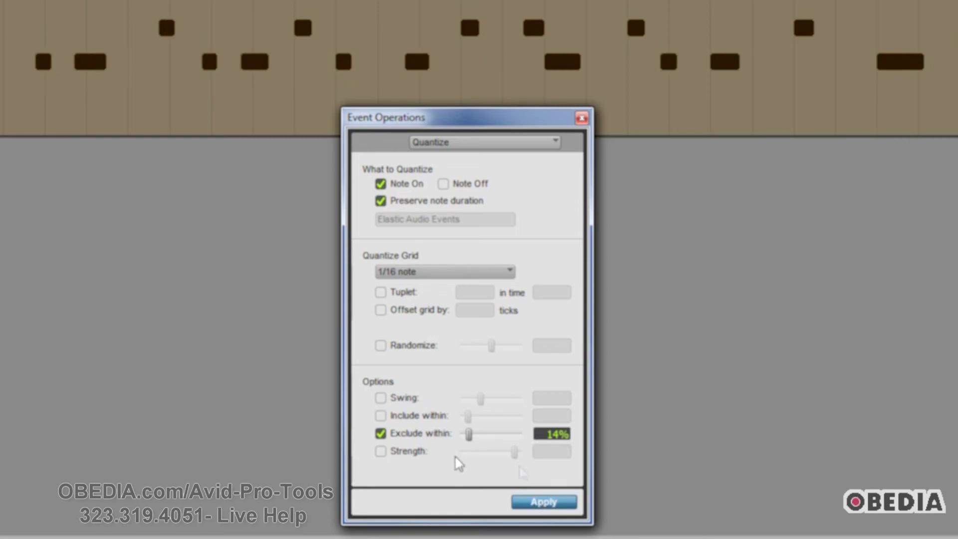
# Enable Strength at 57% and Swing at about 207%, then apply the quantize to the drums
pyautogui.click(381, 433)
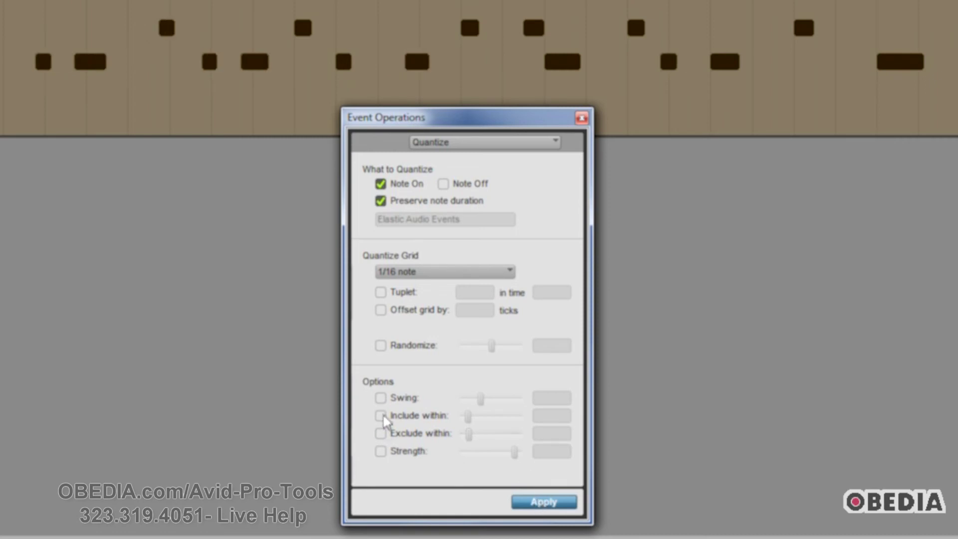
pyautogui.click(381, 434)
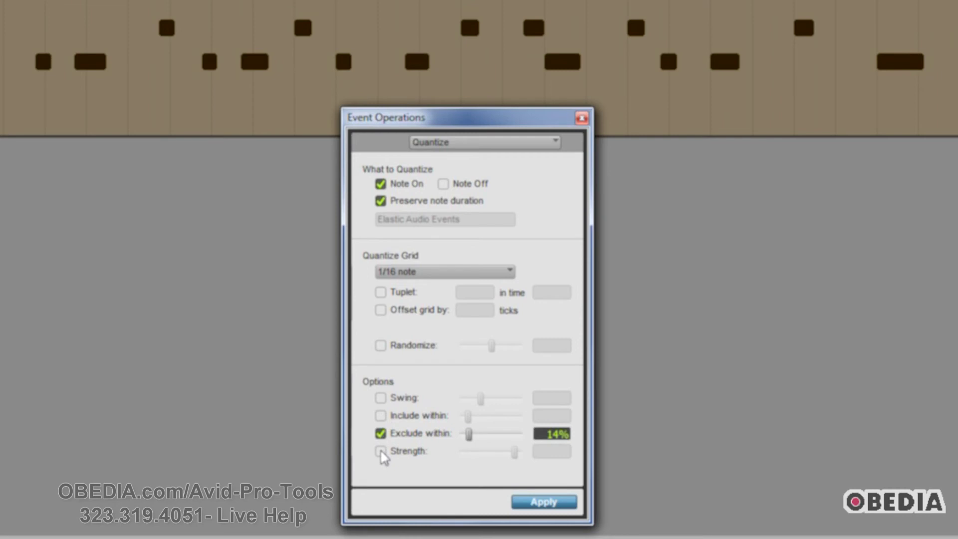
pyautogui.click(381, 451)
pyautogui.moveTo(514, 452); pyautogui.dragTo(495, 452)
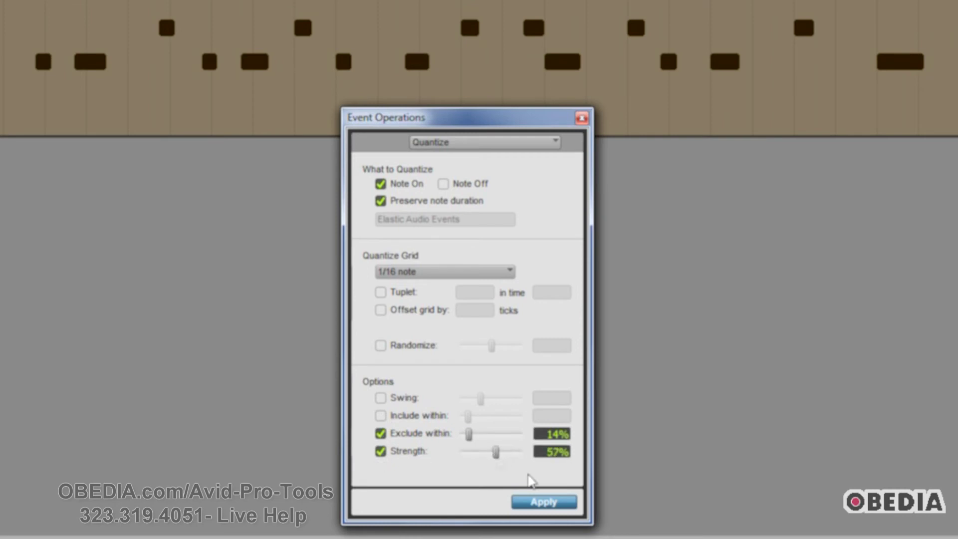
pyautogui.click(544, 502)
pyautogui.hotkey('ctrl', 'z')
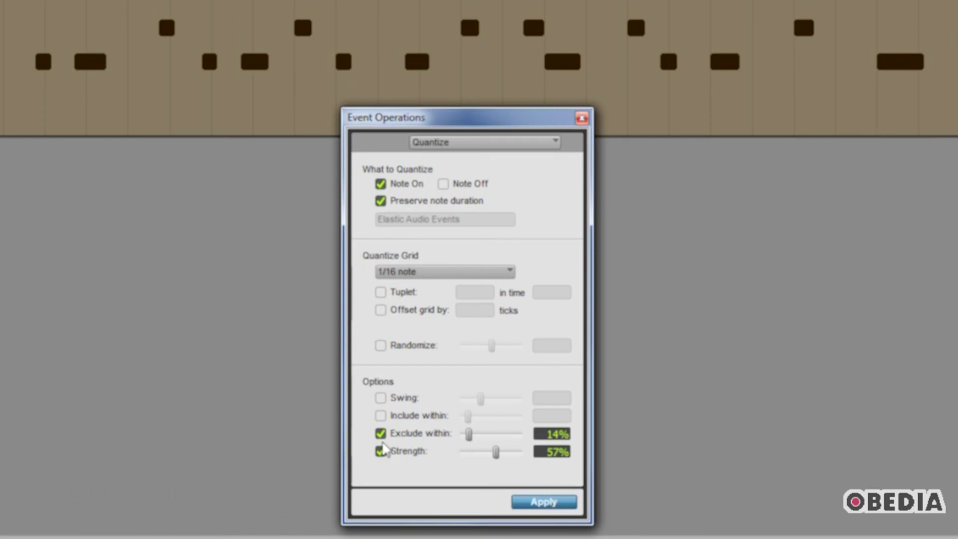
pyautogui.click(381, 398)
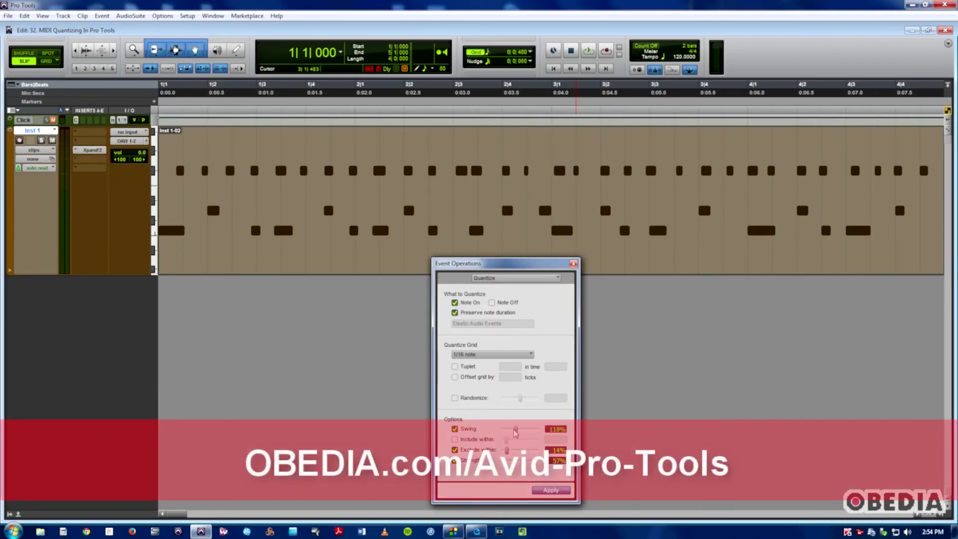
pyautogui.moveTo(514, 431); pyautogui.dragTo(526, 432)
pyautogui.click(546, 492)
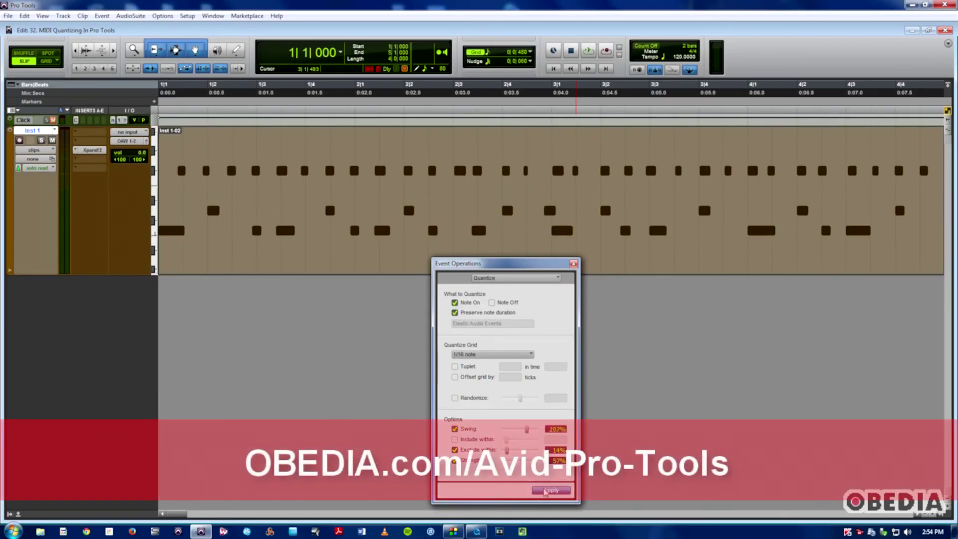
# Reduce Swing to about 98% and reselect the whole drum clip
pyautogui.moveTo(531, 433); pyautogui.dragTo(513, 433)
pyautogui.click(455, 190)
pyautogui.click(439, 187)
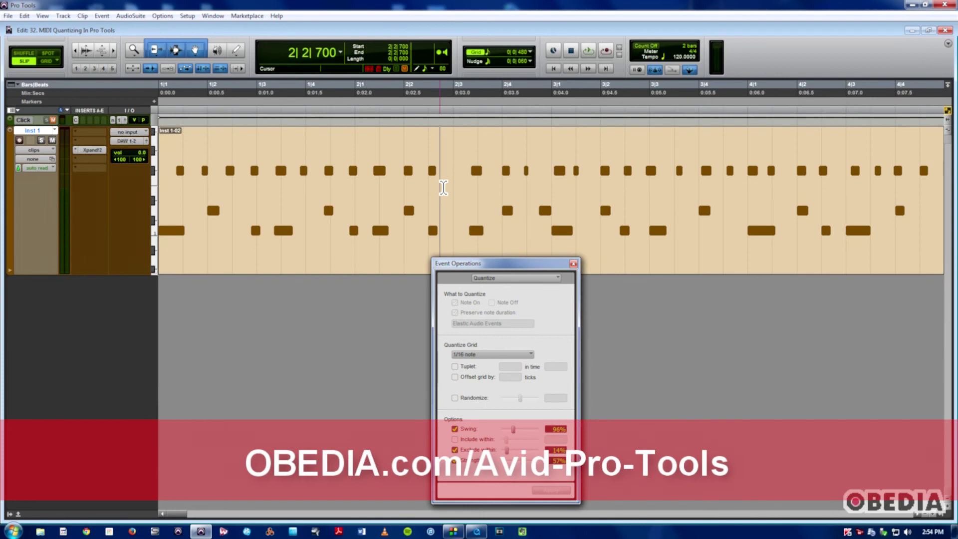
pyautogui.doubleClick(443, 187)
# Enable Randomize at 5%, turn off Swing and Exclude within, and apply the quantize
pyautogui.click(455, 399)
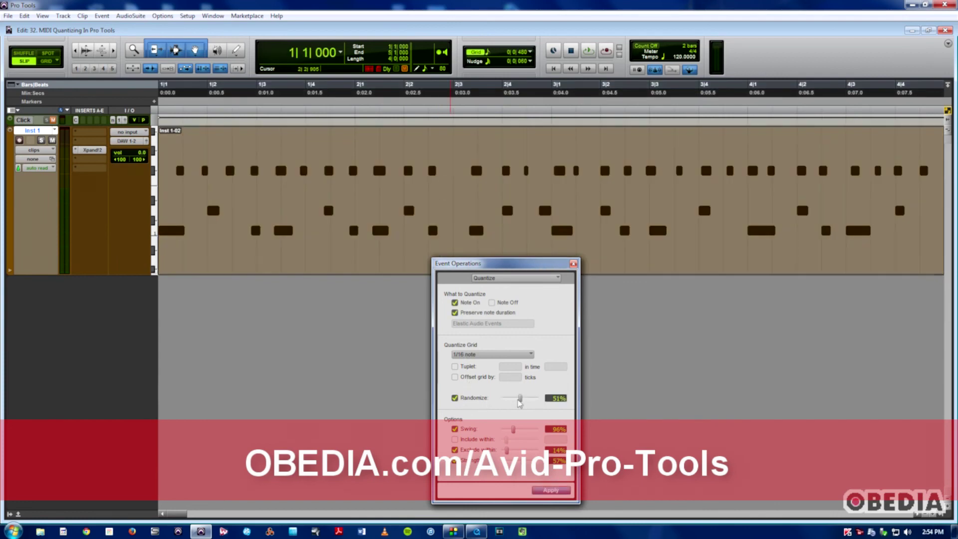
pyautogui.moveTo(526, 401); pyautogui.dragTo(528, 399)
pyautogui.click(455, 429)
pyautogui.click(455, 450)
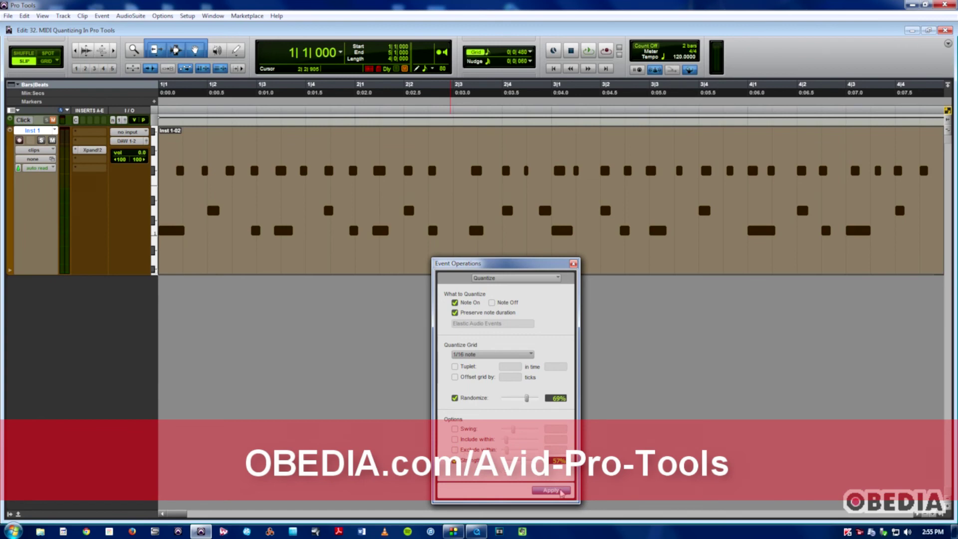
pyautogui.click(560, 492)
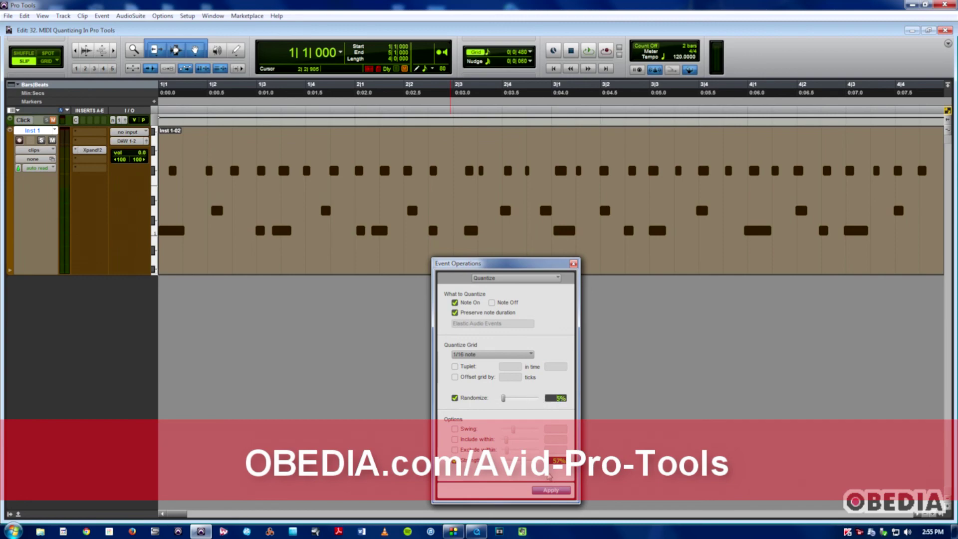
pyautogui.press('Return')
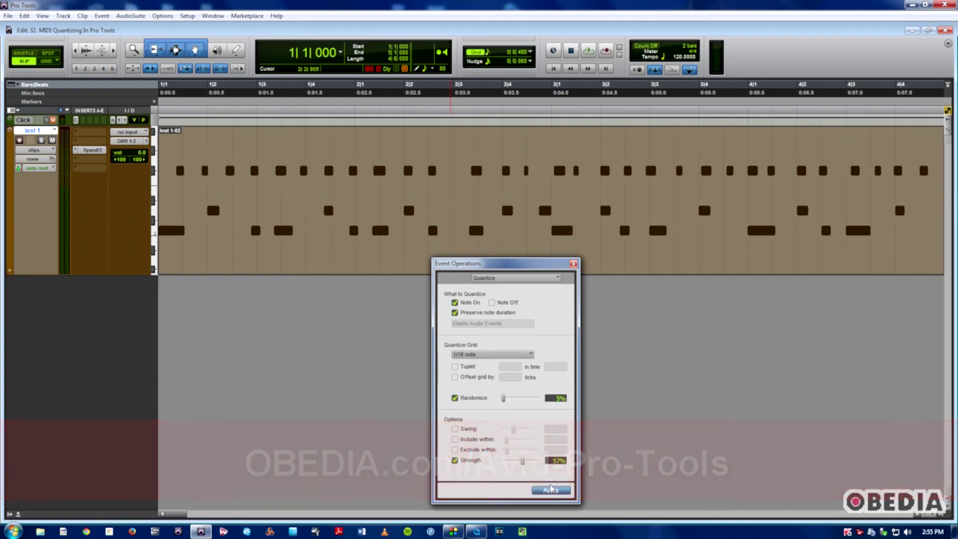